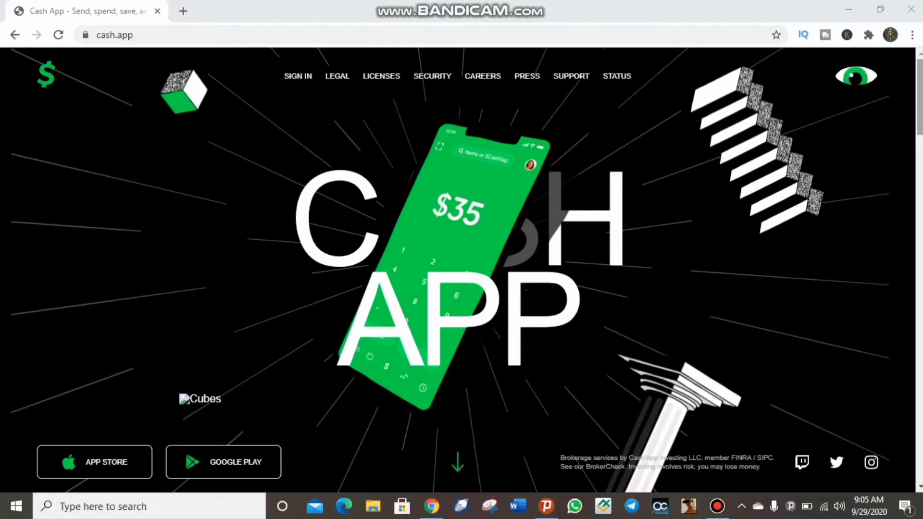
Scroll up and down through the page on screen
{"action": "scroll", "coordinate": [883, 206], "scroll_direction": "down", "scroll_amount": 3}
{"action": "scroll", "coordinate": [913, 445], "scroll_direction": "down", "scroll_amount": 5}
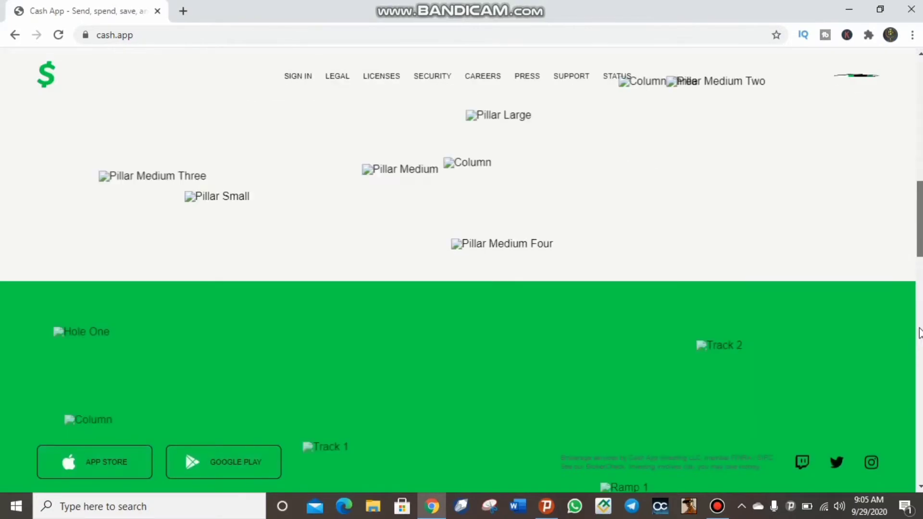
{"action": "scroll", "coordinate": [913, 445], "scroll_direction": "down", "scroll_amount": 5}
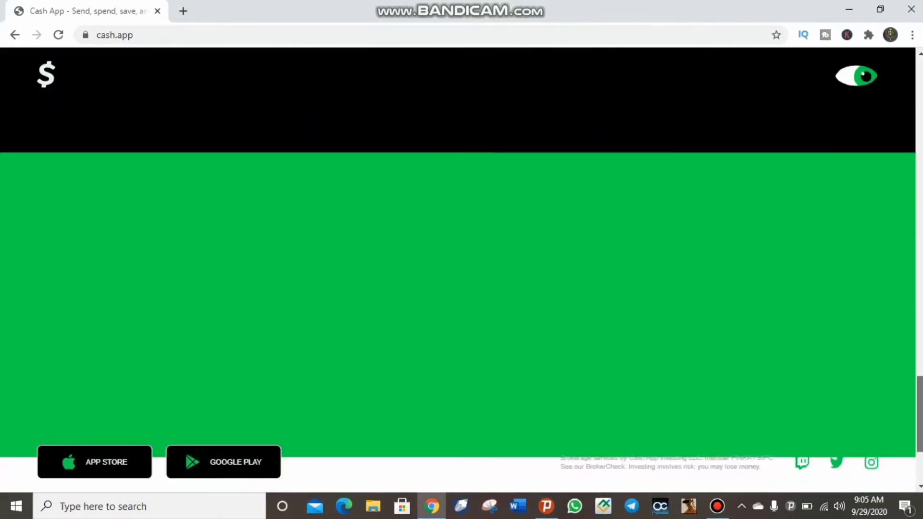
{"action": "scroll", "coordinate": [913, 445], "scroll_direction": "up", "scroll_amount": 8}
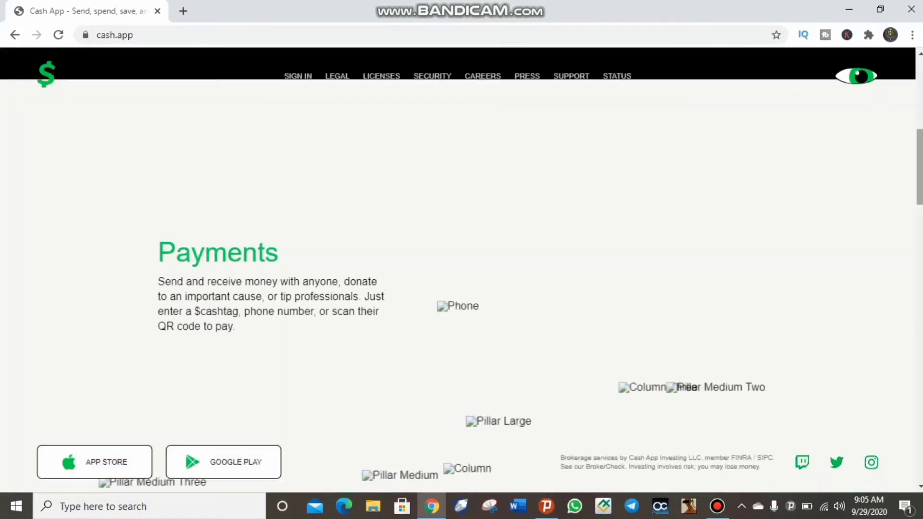
{"action": "scroll", "coordinate": [461, 269], "scroll_direction": "up", "scroll_amount": 5}
{"action": "scroll", "coordinate": [624, 419], "scroll_direction": "up", "scroll_amount": 2}
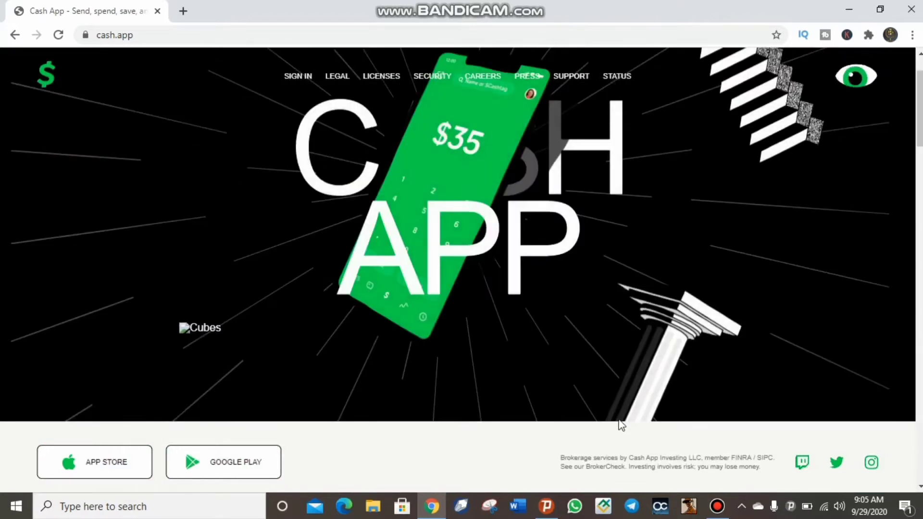
{"action": "scroll", "coordinate": [461, 269], "scroll_direction": "down", "scroll_amount": 4}
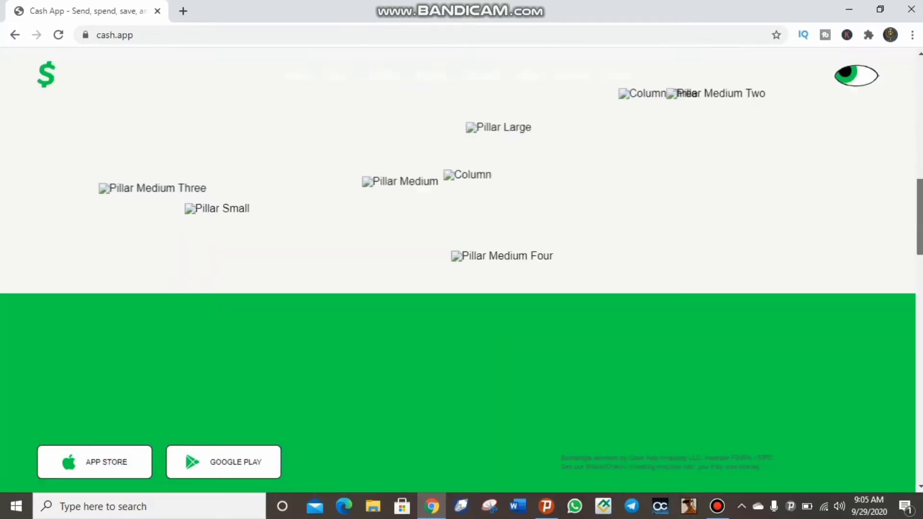
{"action": "scroll", "coordinate": [461, 269], "scroll_direction": "down", "scroll_amount": 1}
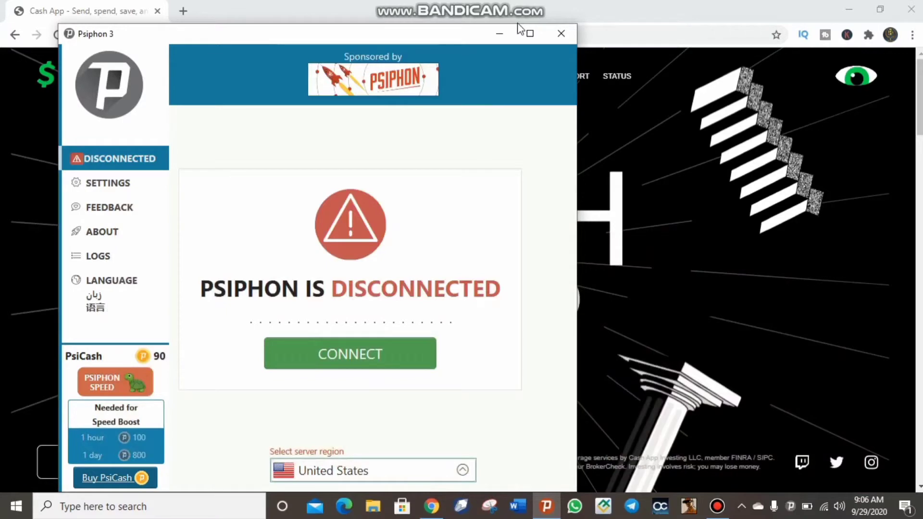
{"action": "left_click", "coordinate": [392, 474]}
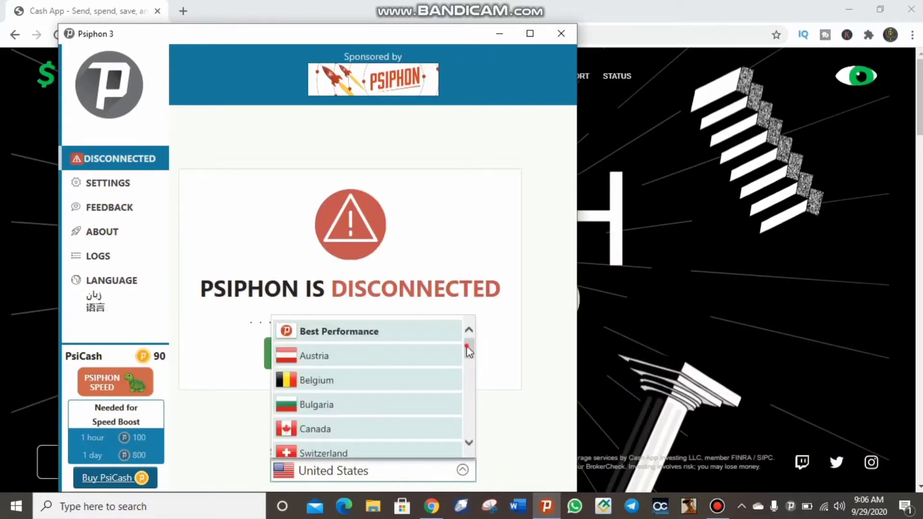
{"action": "scroll", "coordinate": [465, 417], "scroll_direction": "down", "scroll_amount": 3}
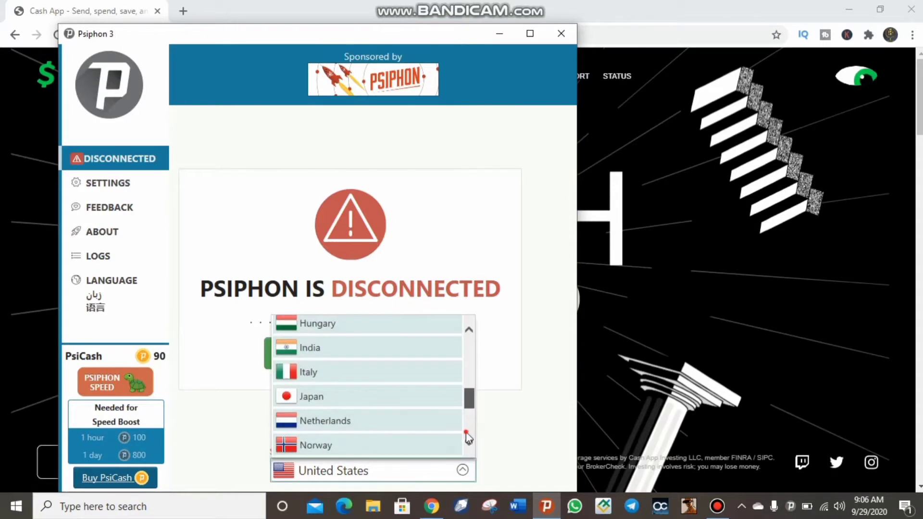
{"action": "scroll", "coordinate": [469, 425], "scroll_direction": "down", "scroll_amount": 3}
{"action": "scroll", "coordinate": [469, 403], "scroll_direction": "up", "scroll_amount": 3}
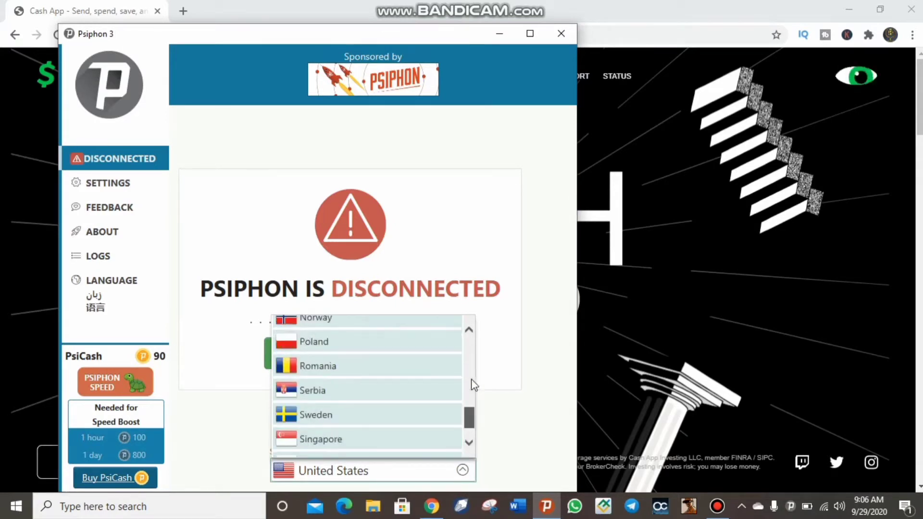
{"action": "scroll", "coordinate": [473, 382], "scroll_direction": "up", "scroll_amount": 3}
{"action": "scroll", "coordinate": [479, 382], "scroll_direction": "down", "scroll_amount": 1}
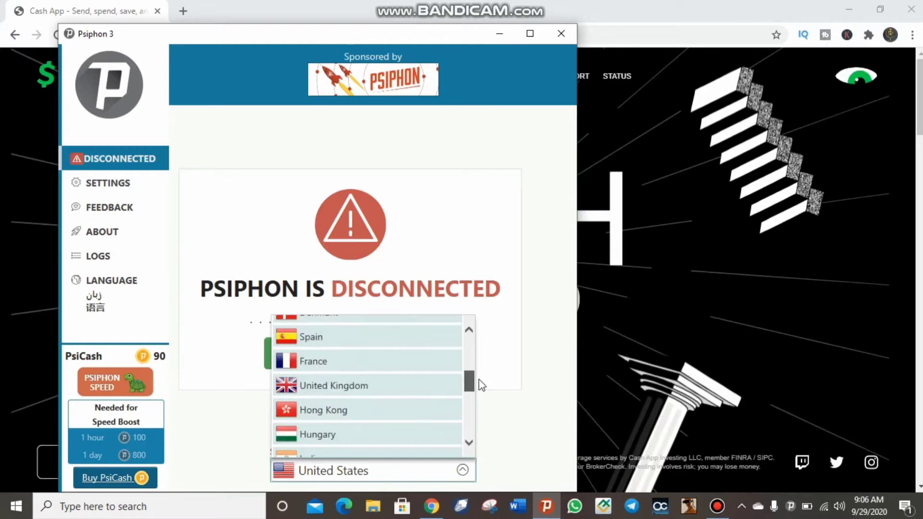
{"action": "scroll", "coordinate": [371, 463], "scroll_direction": "down", "scroll_amount": 4}
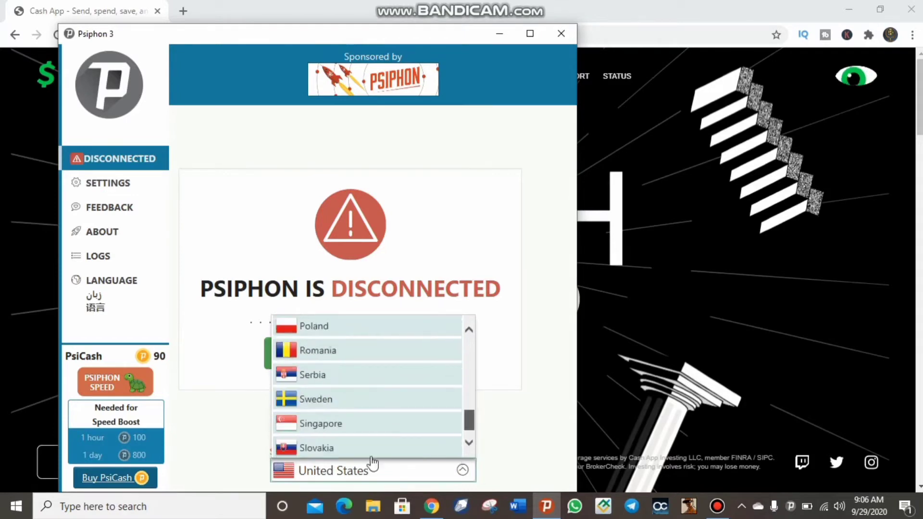
{"action": "left_click", "coordinate": [254, 445]}
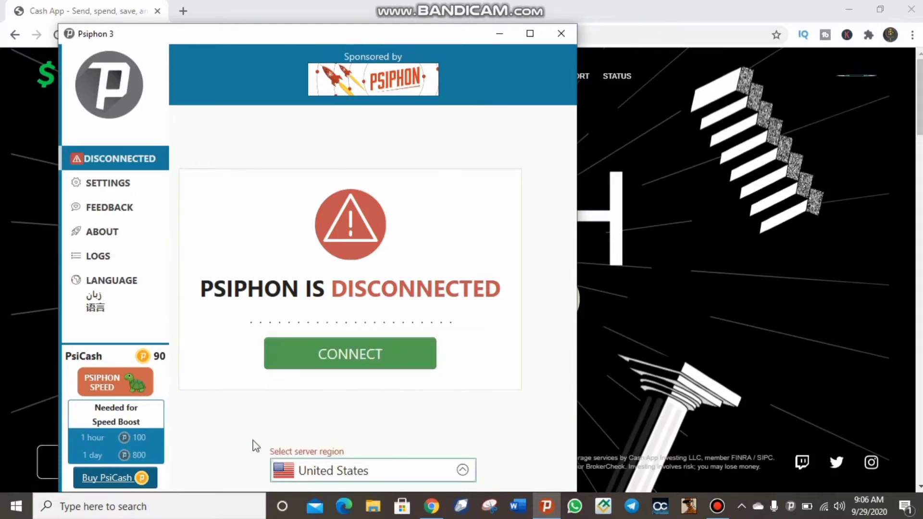
{"action": "left_click", "coordinate": [338, 356]}
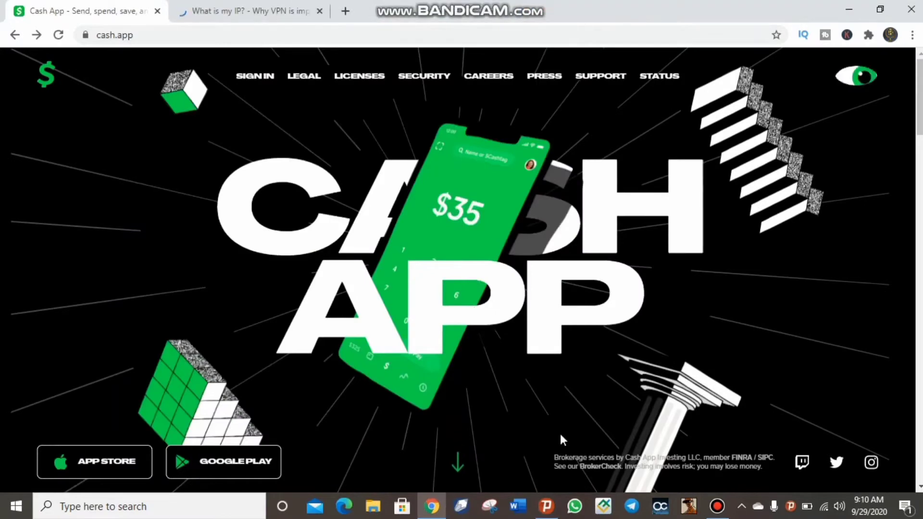
Minimize Psiphon, confirm the IP check shows United States of America, and return to Cash App
{"action": "left_click", "coordinate": [557, 507]}
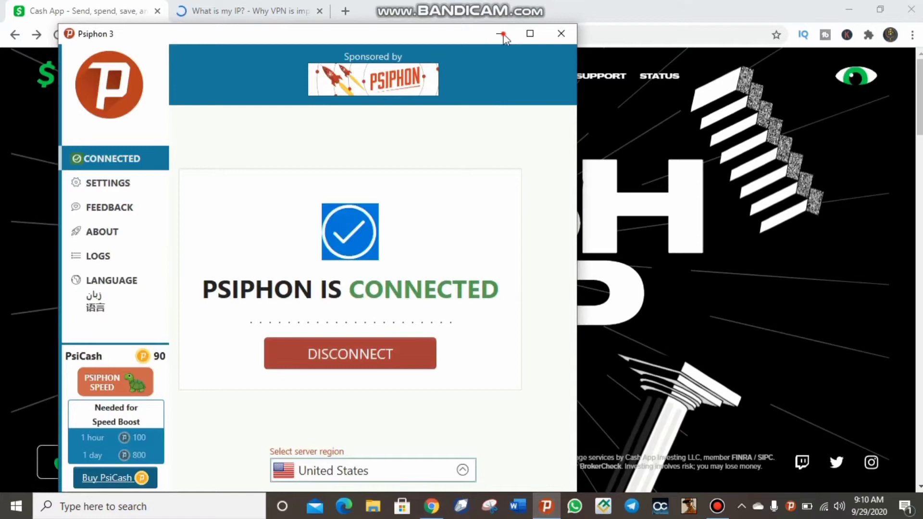
{"action": "left_click", "coordinate": [502, 35]}
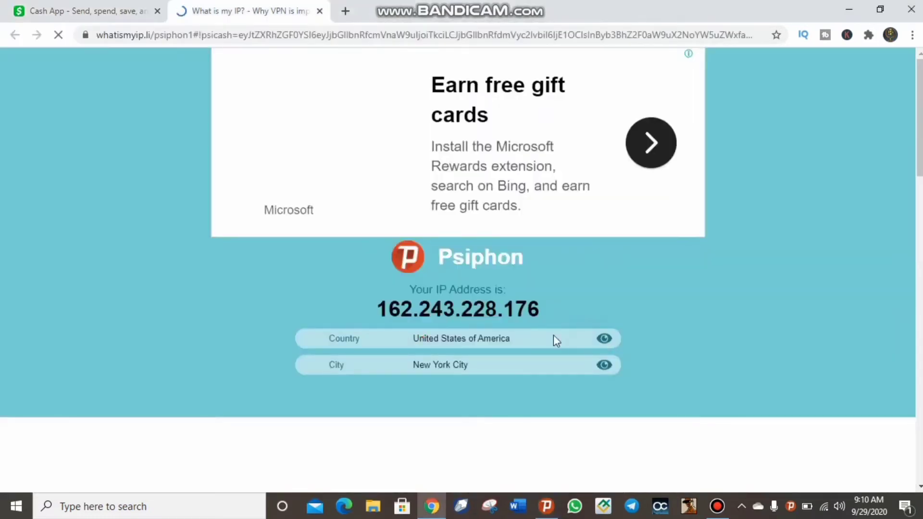
{"action": "triple_click", "coordinate": [537, 339]}
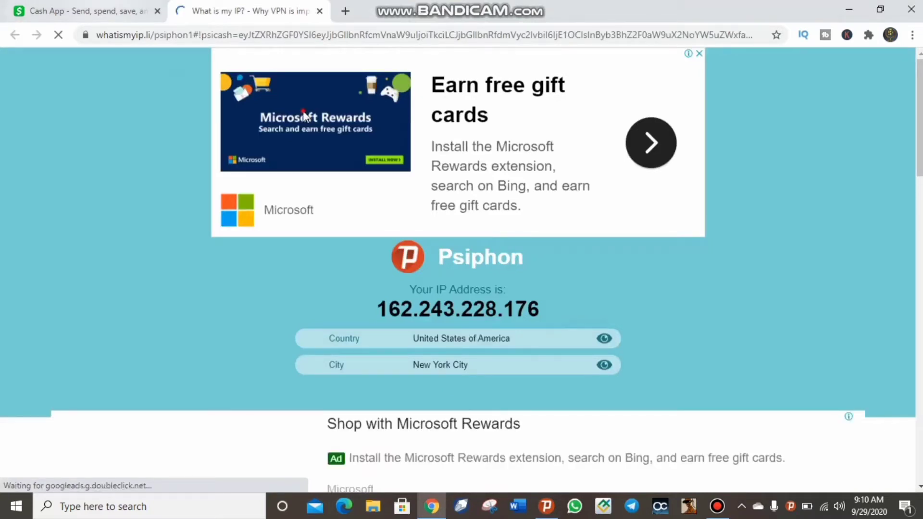
{"action": "key", "text": "ctrl+shift+Tab"}
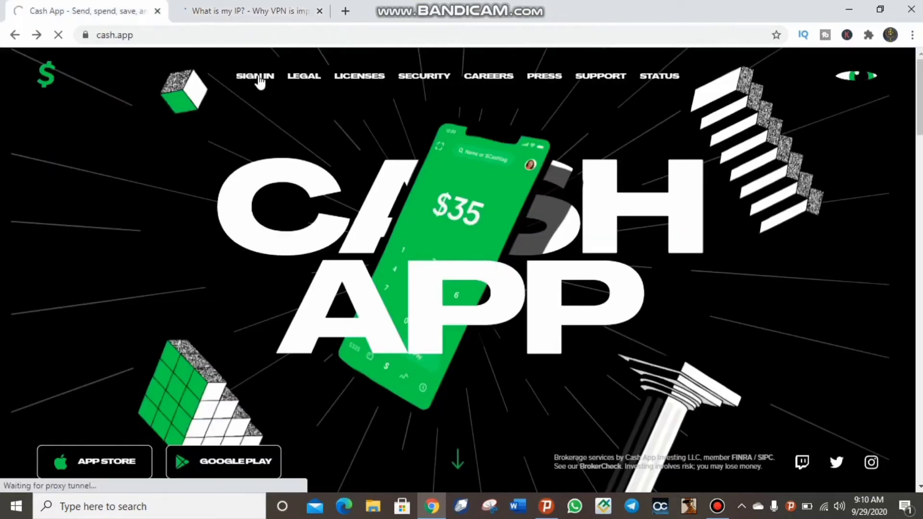
Sign in to the Cash App account to reach its Activity page
{"action": "left_click", "coordinate": [425, 207]}
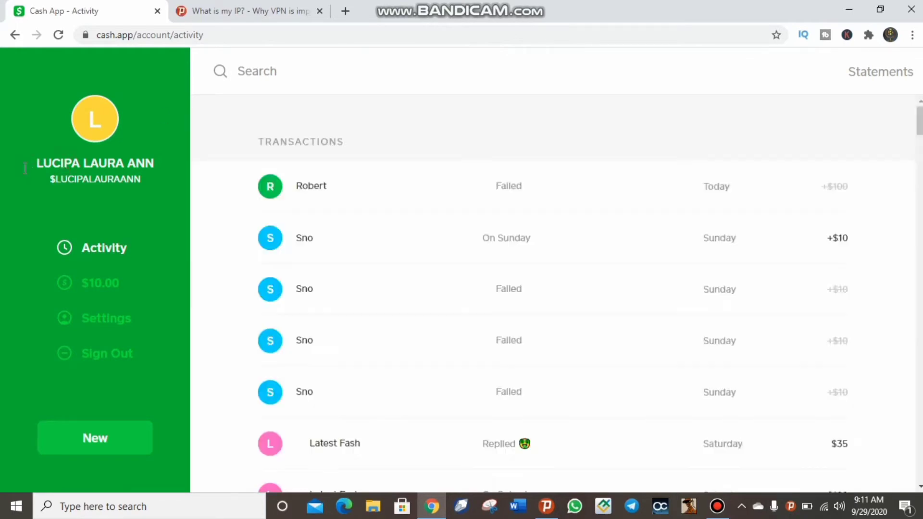
Open the Cash Card page from the $10.00 balance in the sidebar
{"action": "left_click_drag", "start_coordinate": [75, 183], "coordinate": [82, 185]}
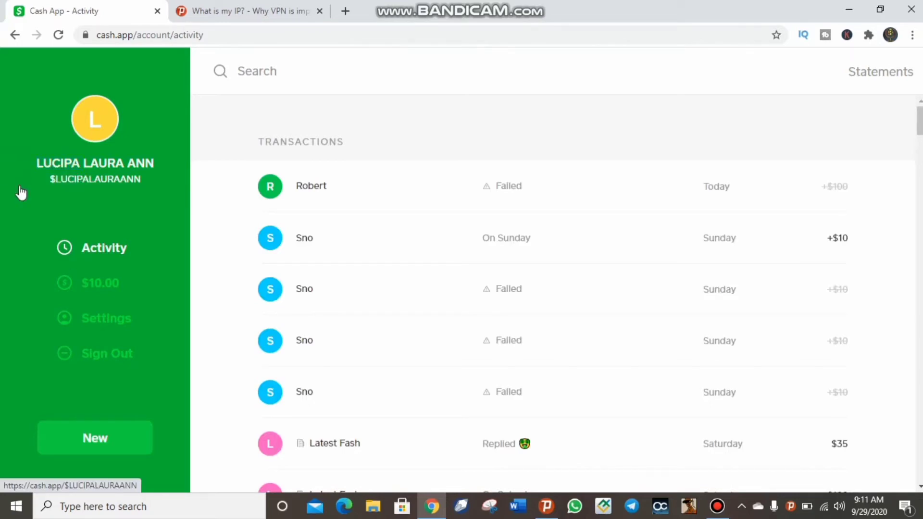
{"action": "left_click", "coordinate": [80, 287]}
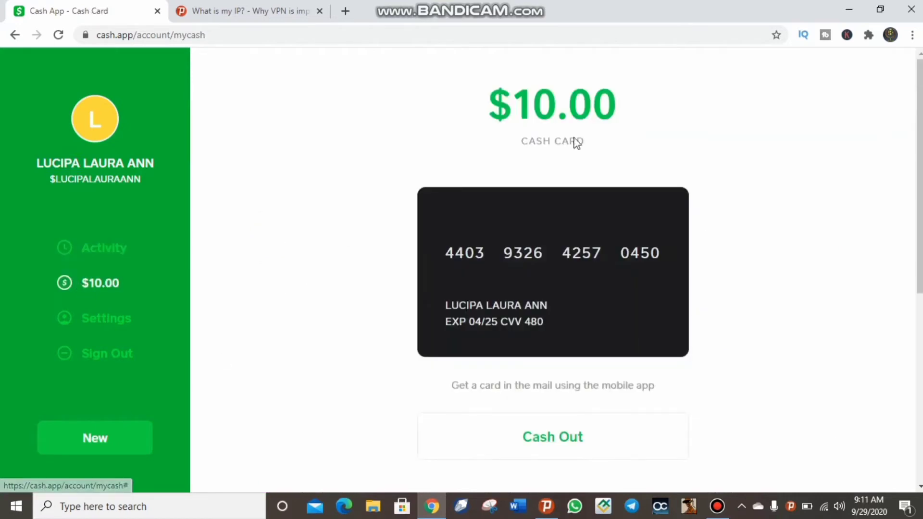
{"action": "double_click", "coordinate": [605, 108]}
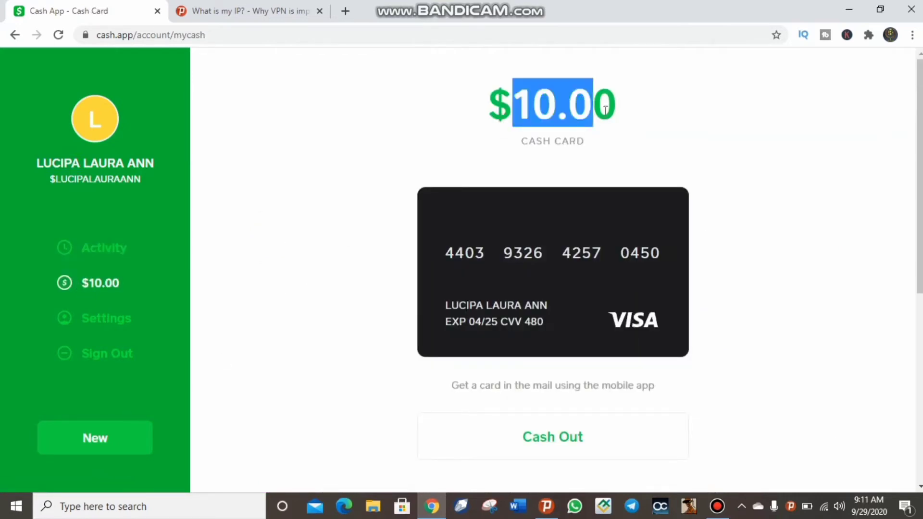
{"action": "left_click", "coordinate": [552, 380]}
Scroll through the Cash Card page to review the cash limits
{"action": "scroll", "coordinate": [553, 270], "scroll_direction": "down", "scroll_amount": 3}
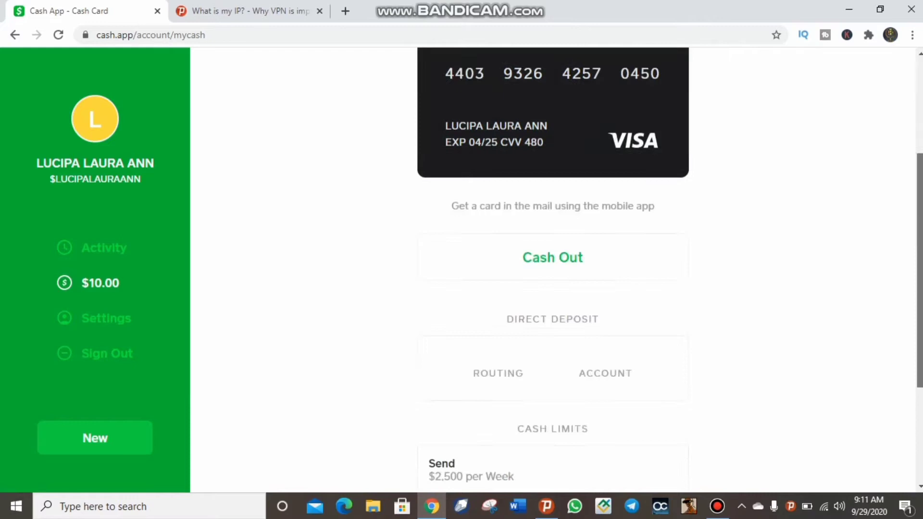
{"action": "scroll", "coordinate": [553, 269], "scroll_direction": "down", "scroll_amount": 3}
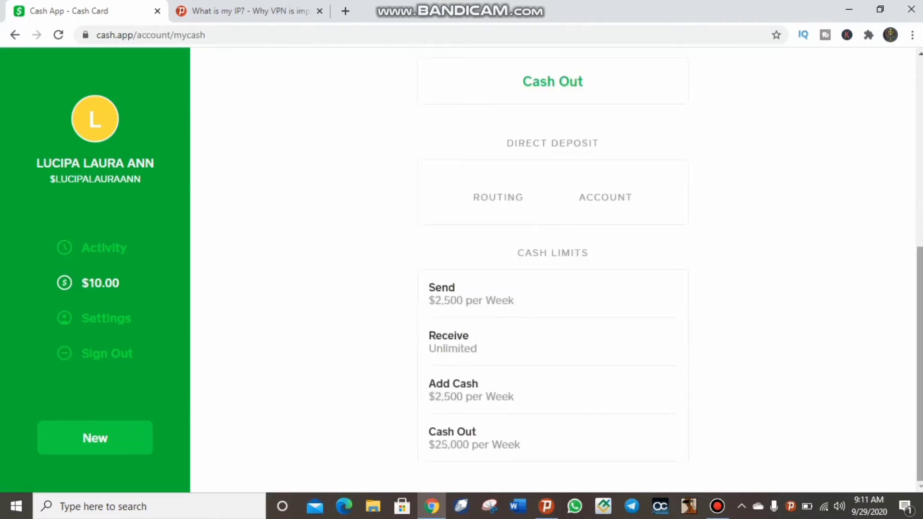
{"action": "scroll", "coordinate": [553, 269], "scroll_direction": "up", "scroll_amount": 1}
{"action": "scroll", "coordinate": [552, 269], "scroll_direction": "down", "scroll_amount": 1}
{"action": "scroll", "coordinate": [553, 269], "scroll_direction": "up", "scroll_amount": 1}
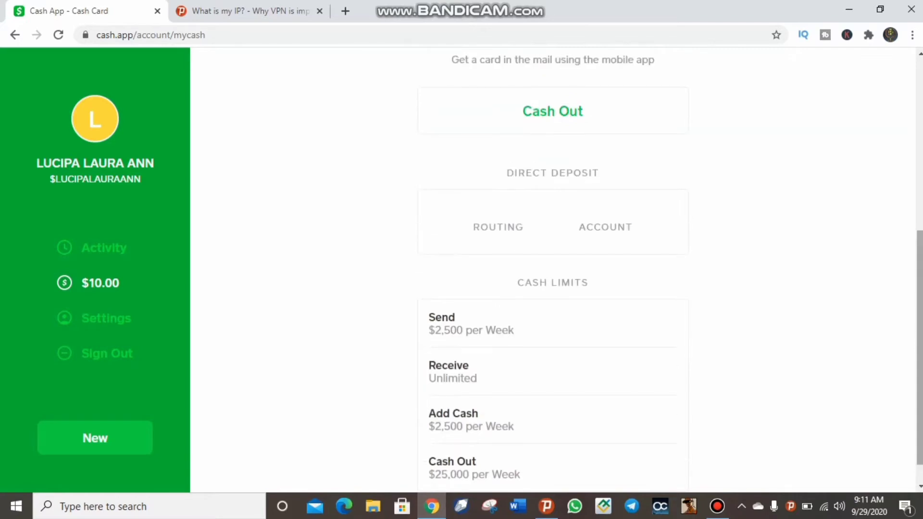
{"action": "scroll", "coordinate": [578, 82], "scroll_direction": "up", "scroll_amount": 2}
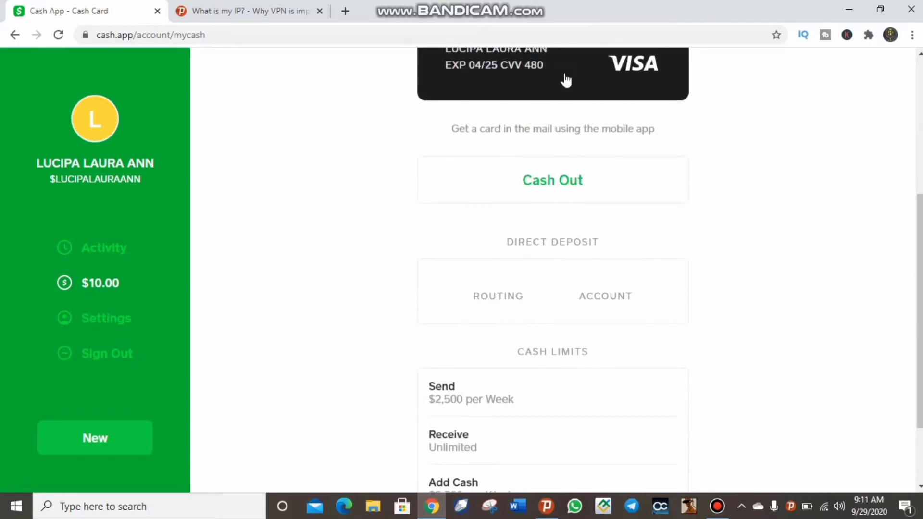
{"action": "scroll", "coordinate": [565, 80], "scroll_direction": "down", "scroll_amount": 1}
{"action": "scroll", "coordinate": [655, 86], "scroll_direction": "down", "scroll_amount": 1}
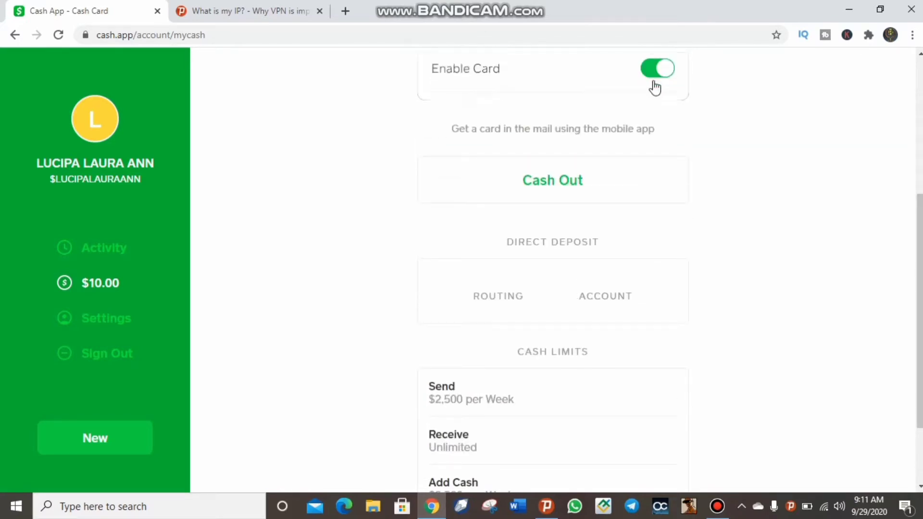
{"action": "scroll", "coordinate": [655, 86], "scroll_direction": "up", "scroll_amount": 4}
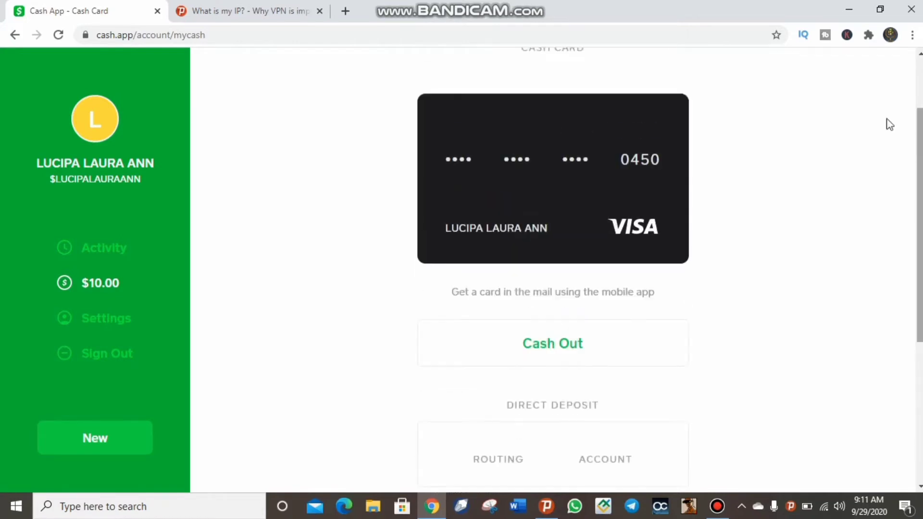
{"action": "scroll", "coordinate": [888, 120], "scroll_direction": "up", "scroll_amount": 2}
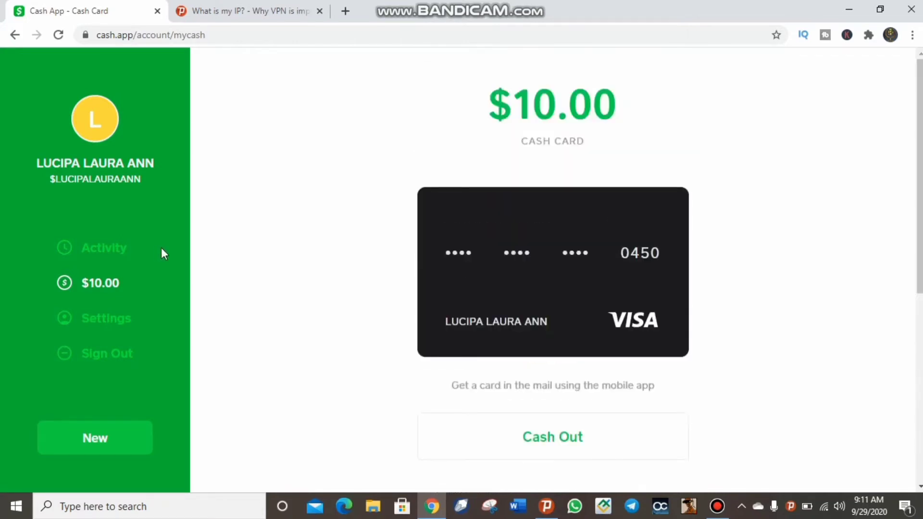
Sign out of Cash App and confirm with Yes
{"action": "left_click", "coordinate": [101, 358]}
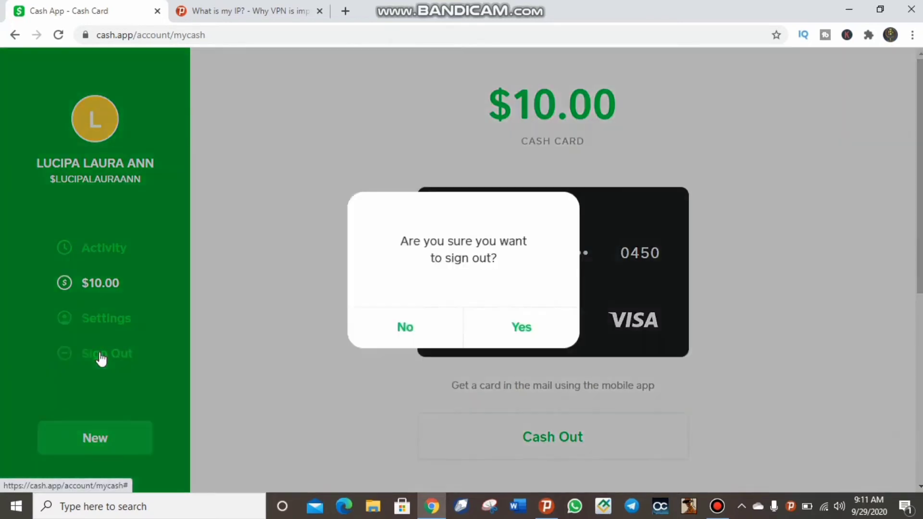
{"action": "left_click", "coordinate": [516, 332]}
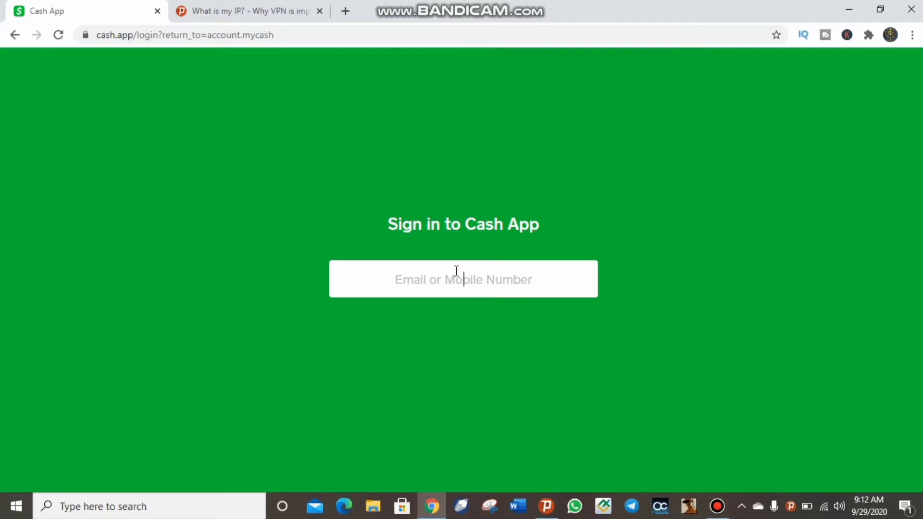
{"action": "mouse_move", "coordinate": [460, 4]}
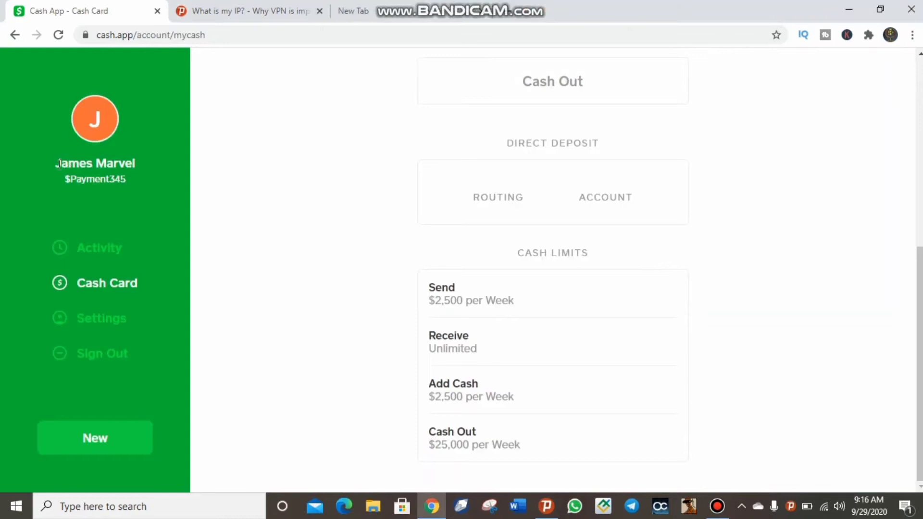
{"action": "left_click_drag", "start_coordinate": [57, 164], "coordinate": [142, 164]}
{"action": "left_click", "coordinate": [803, 283]}
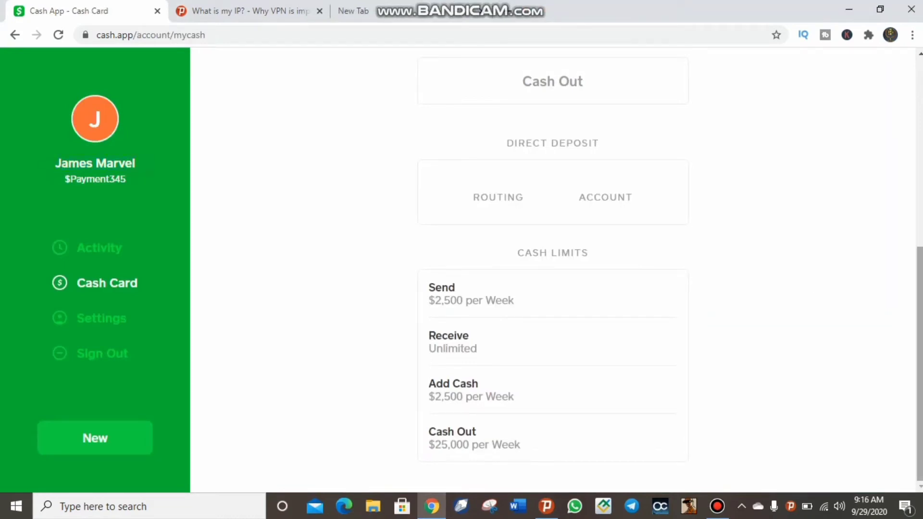
{"action": "scroll", "coordinate": [915, 208], "scroll_direction": "up", "scroll_amount": 7}
{"action": "scroll", "coordinate": [915, 208], "scroll_direction": "down", "scroll_amount": 3}
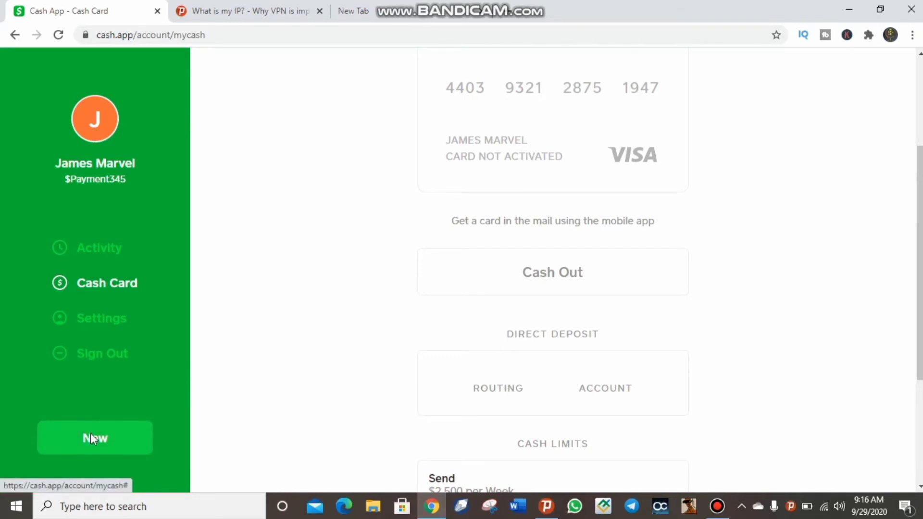
Start a new payment and enter 100 as the amount
{"action": "left_click", "coordinate": [91, 437]}
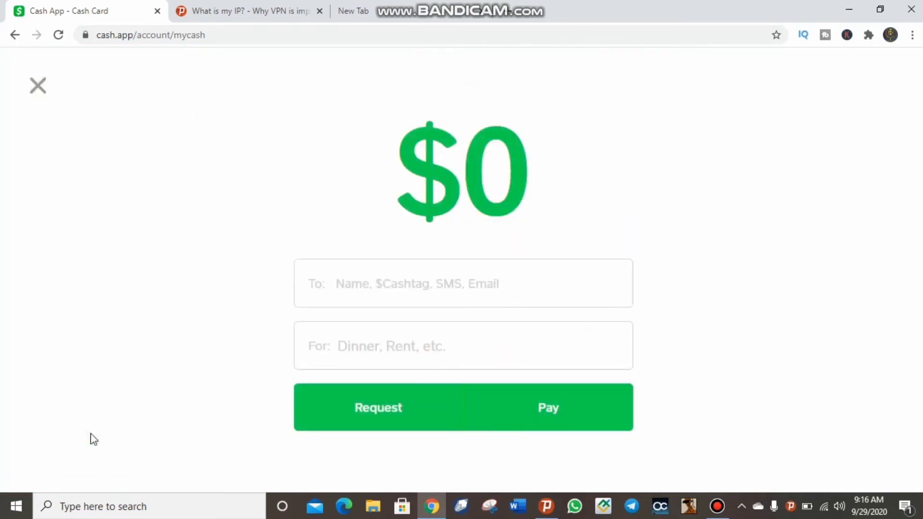
{"action": "left_click", "coordinate": [496, 281]}
{"action": "left_click", "coordinate": [519, 168]}
{"action": "type", "text": "19"}
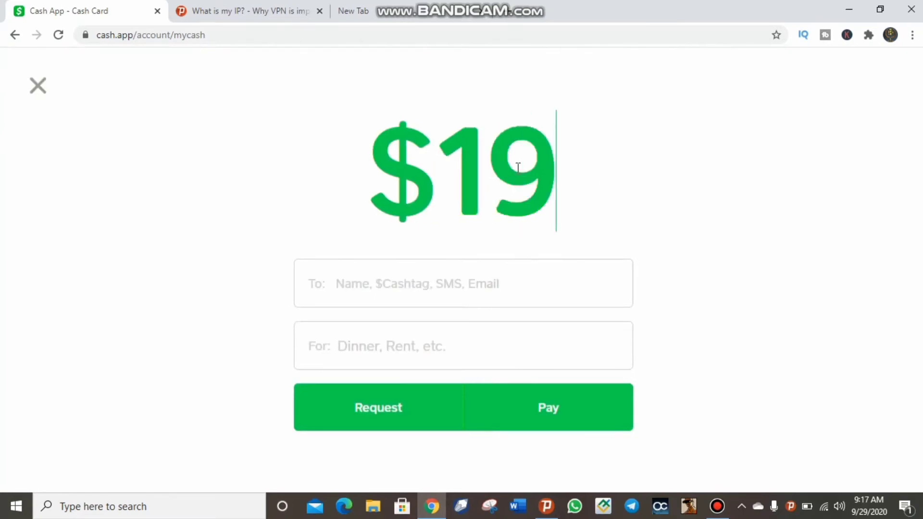
{"action": "key", "text": "BackSpace"}
{"action": "type", "text": "00"}
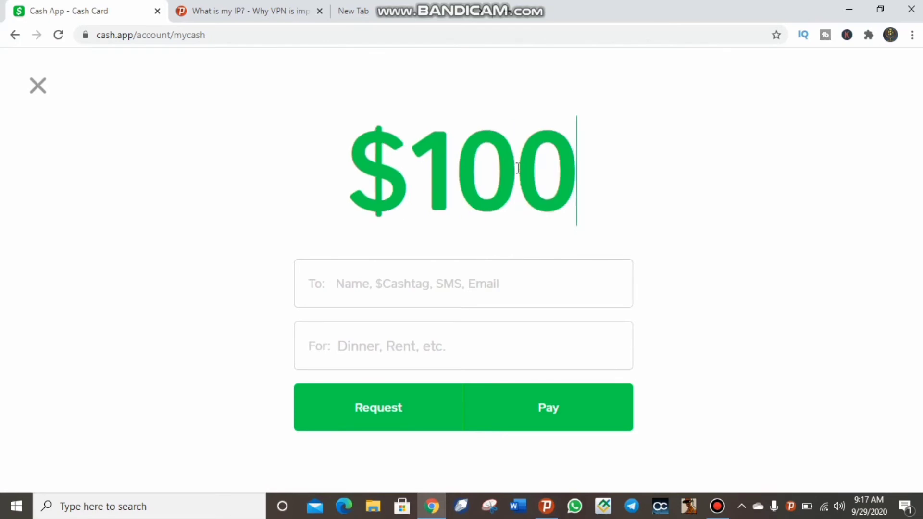
Choose the suggested contact, add a coffee note, and highlight the use-the-app error
{"action": "left_click", "coordinate": [433, 280]}
{"action": "type", "text": "$"}
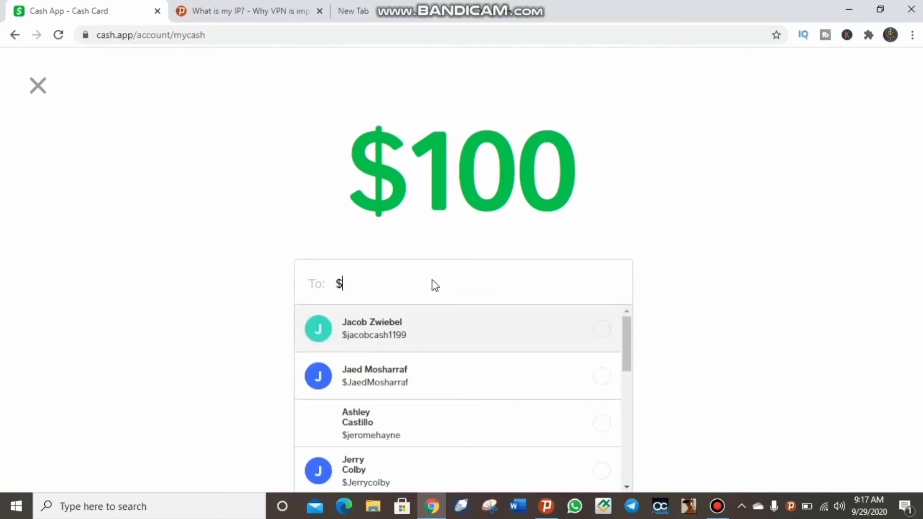
{"action": "left_click", "coordinate": [377, 371]}
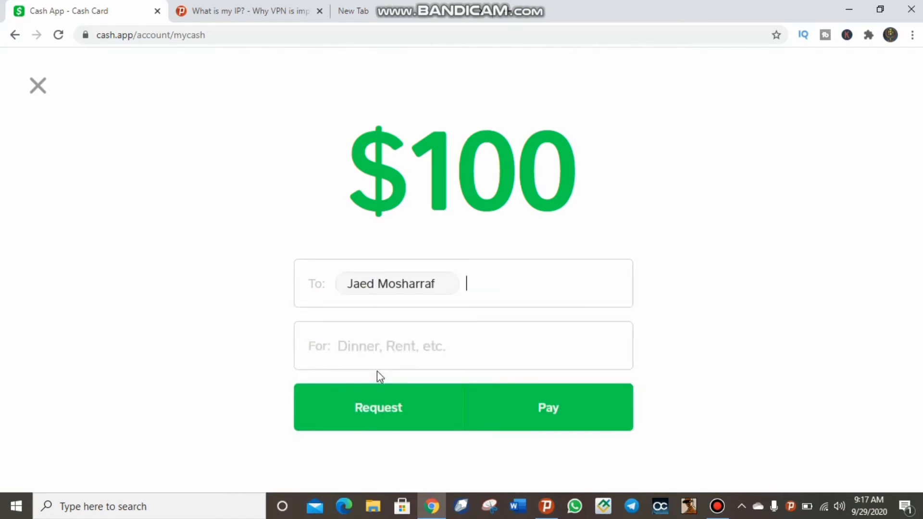
{"action": "left_click", "coordinate": [400, 355]}
{"action": "type", "text": "For co"}
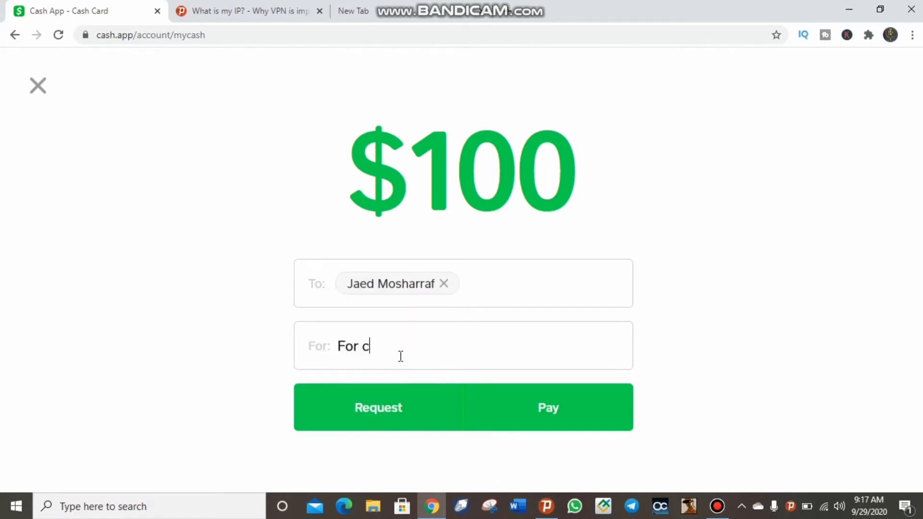
{"action": "key", "text": "BackSpace"}
{"action": "key", "text": "BackSpace"}
{"action": "key", "text": "BackSpace"}
{"action": "key", "text": "BackSpace"}
{"action": "key", "text": "BackSpace"}
{"action": "key", "text": "BackSpace"}
{"action": "type", "text": "coffe"}
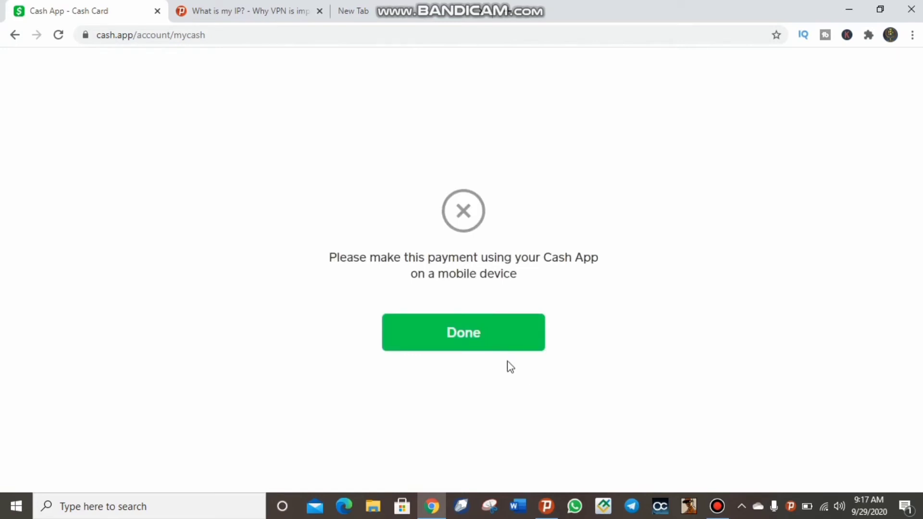
{"action": "left_click_drag", "start_coordinate": [321, 258], "coordinate": [533, 274]}
Dismiss the payment error and scroll the Cash Card page back to the top
{"action": "left_click", "coordinate": [534, 275]}
{"action": "left_click", "coordinate": [490, 330]}
{"action": "scroll", "coordinate": [918, 264], "scroll_direction": "down", "scroll_amount": 4}
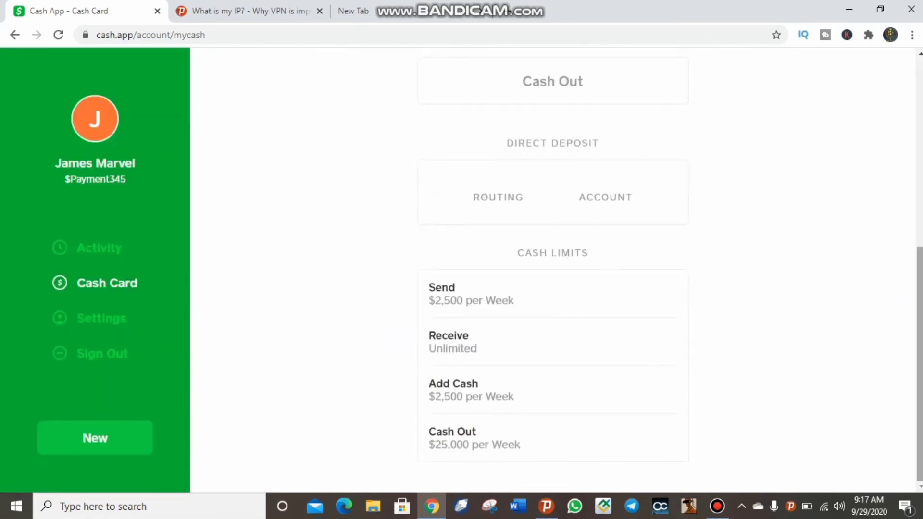
{"action": "scroll", "coordinate": [917, 371], "scroll_direction": "up", "scroll_amount": 3}
{"action": "scroll", "coordinate": [916, 371], "scroll_direction": "down", "scroll_amount": 1}
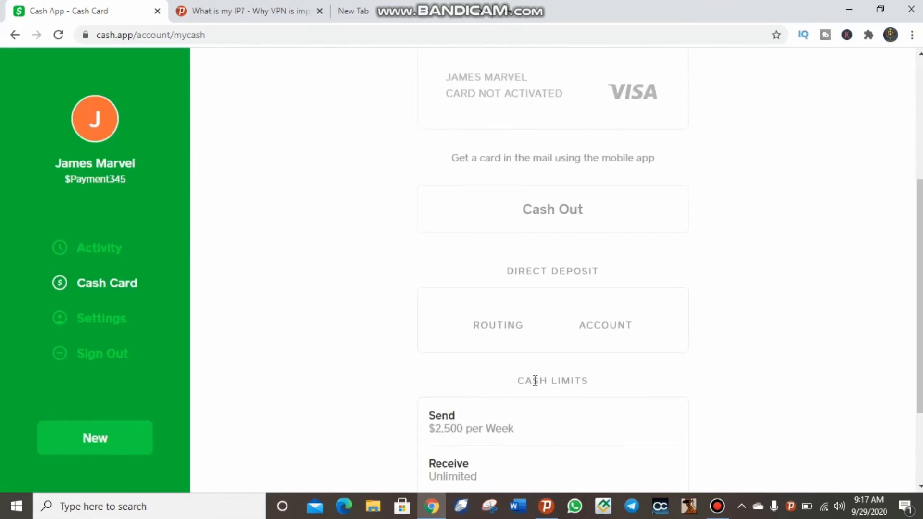
{"action": "left_click_drag", "start_coordinate": [918, 375], "coordinate": [918, 254]}
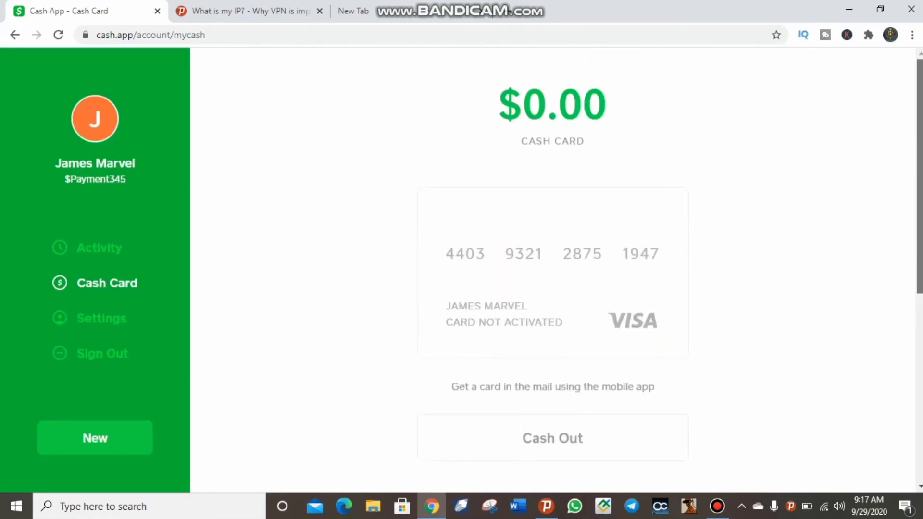
{"action": "left_click", "coordinate": [94, 242]}
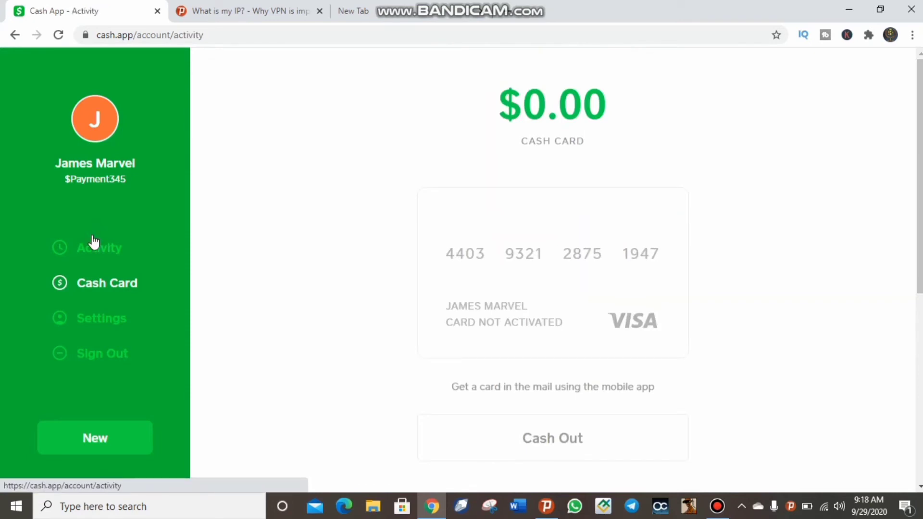
{"action": "left_click", "coordinate": [85, 327]}
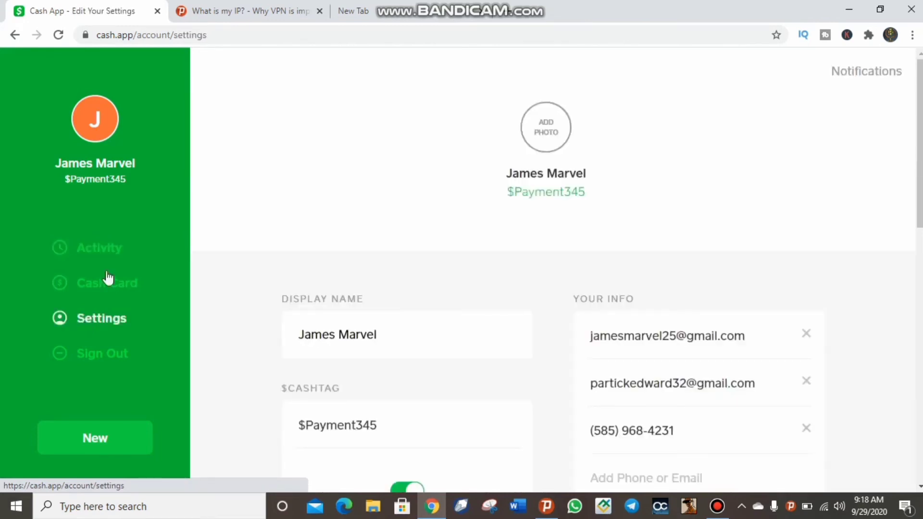
{"action": "left_click", "coordinate": [107, 256]}
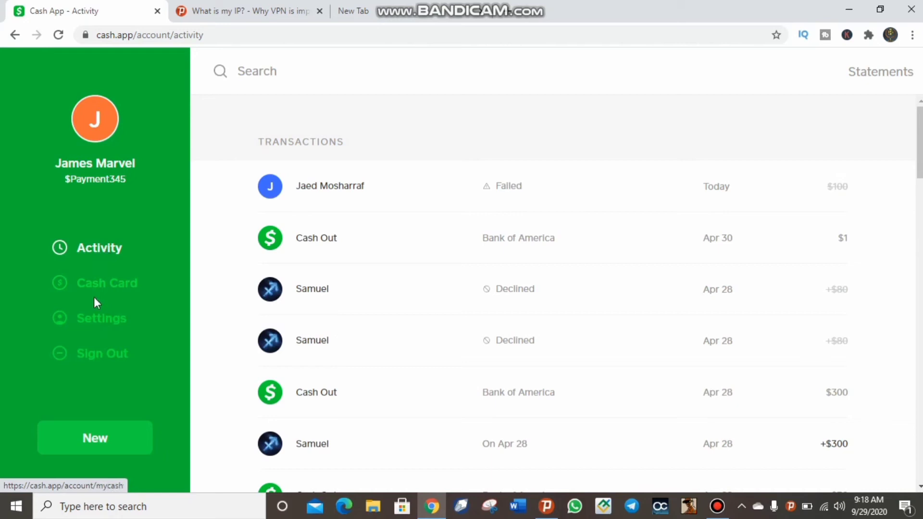
{"action": "left_click", "coordinate": [94, 320]}
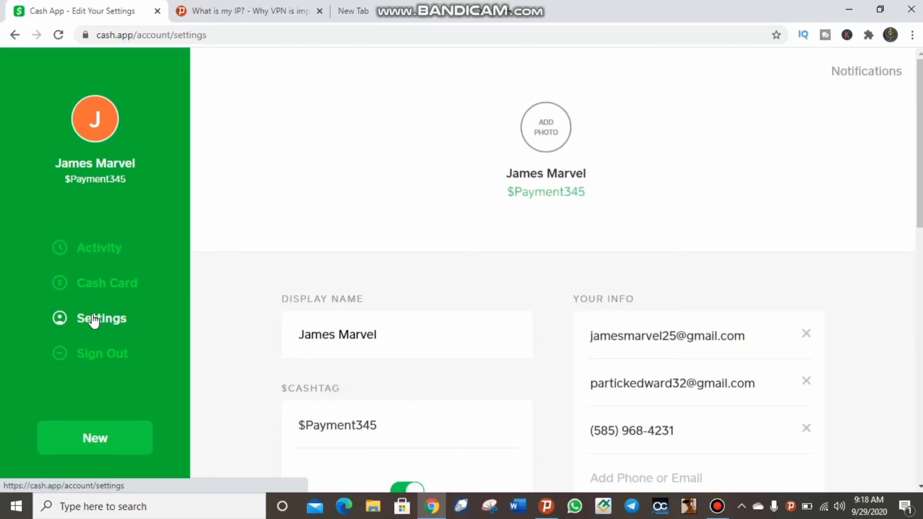
{"action": "left_click", "coordinate": [99, 284]}
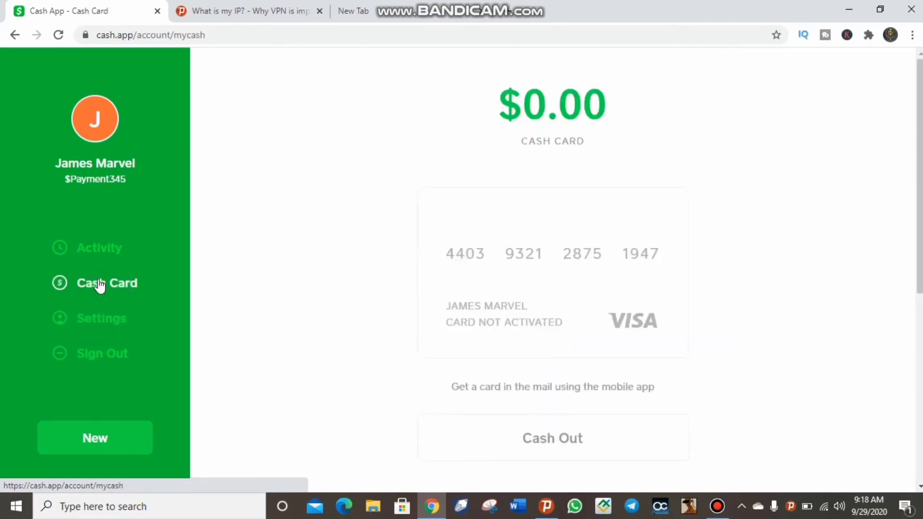
Open a new payment form with the sidebar's New button
{"action": "left_click", "coordinate": [89, 446]}
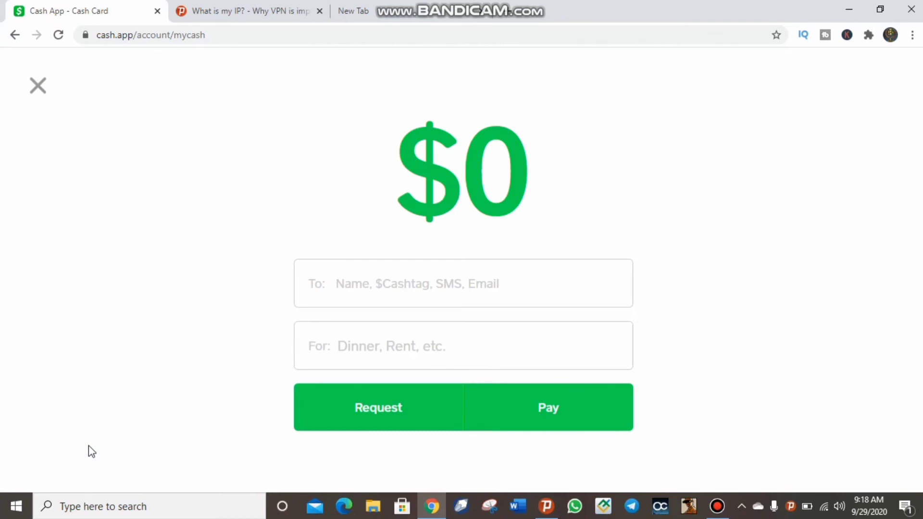
Close the empty payment form and scroll the Cash Card page down and back up
{"action": "left_click", "coordinate": [42, 93]}
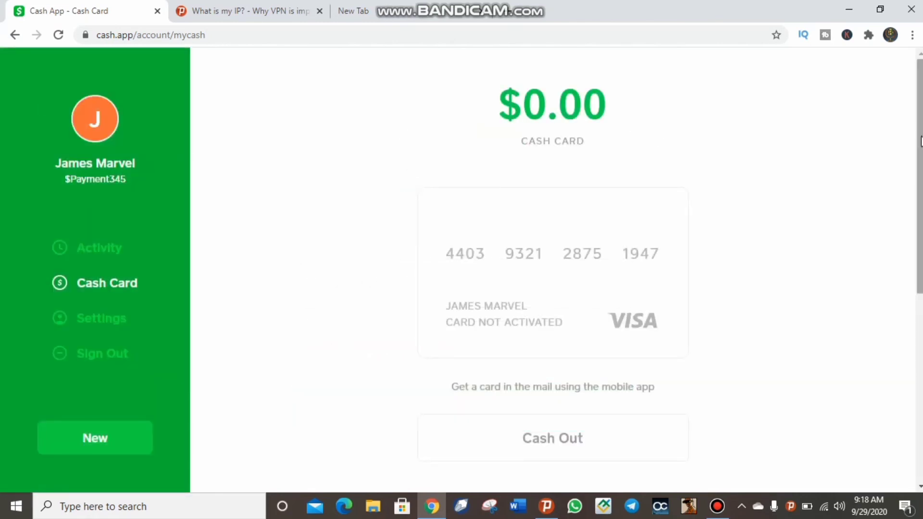
{"action": "scroll", "coordinate": [553, 269], "scroll_direction": "down", "scroll_amount": 7}
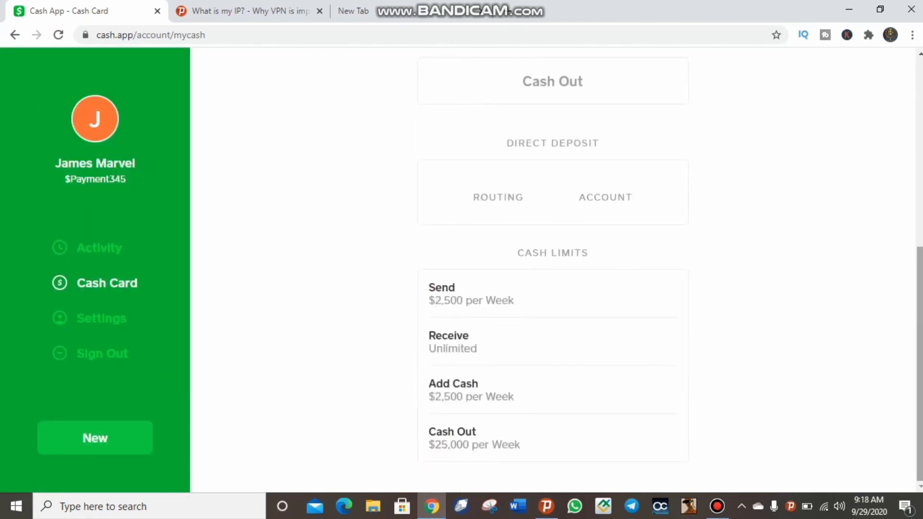
{"action": "left_click_drag", "start_coordinate": [919, 364], "coordinate": [919, 176]}
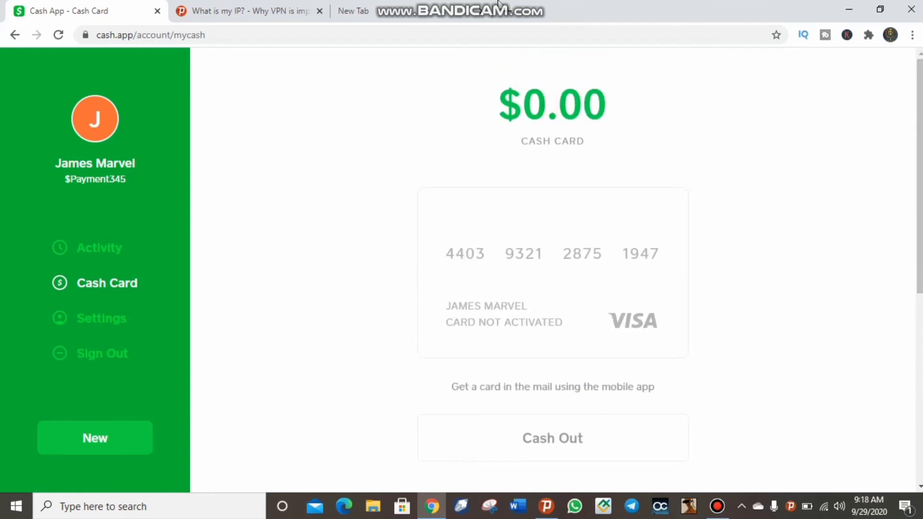
{"action": "mouse_move", "coordinate": [498, 2]}
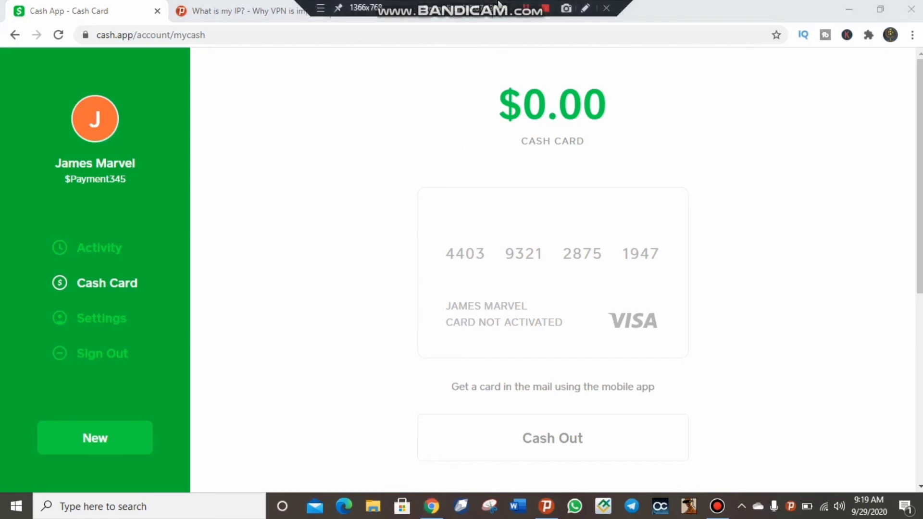
{"action": "left_click", "coordinate": [296, 108]}
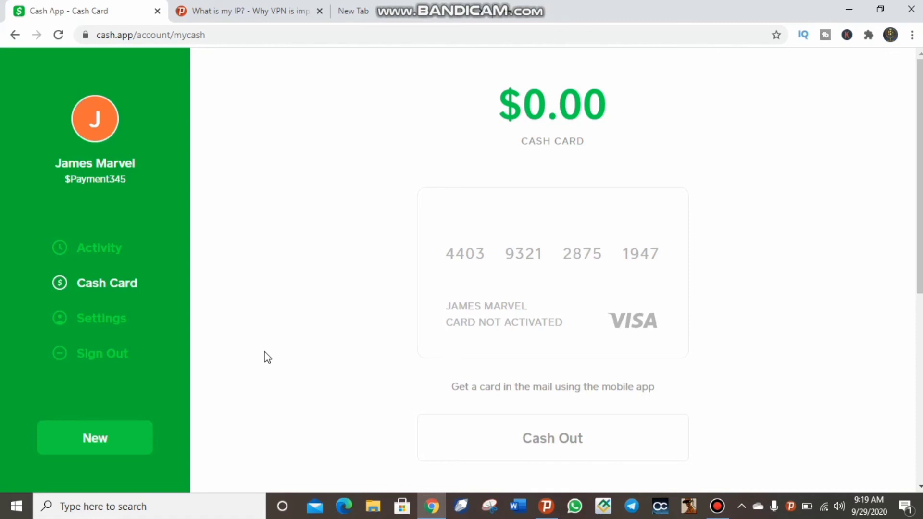
{"action": "scroll", "coordinate": [553, 269], "scroll_direction": "down", "scroll_amount": 7}
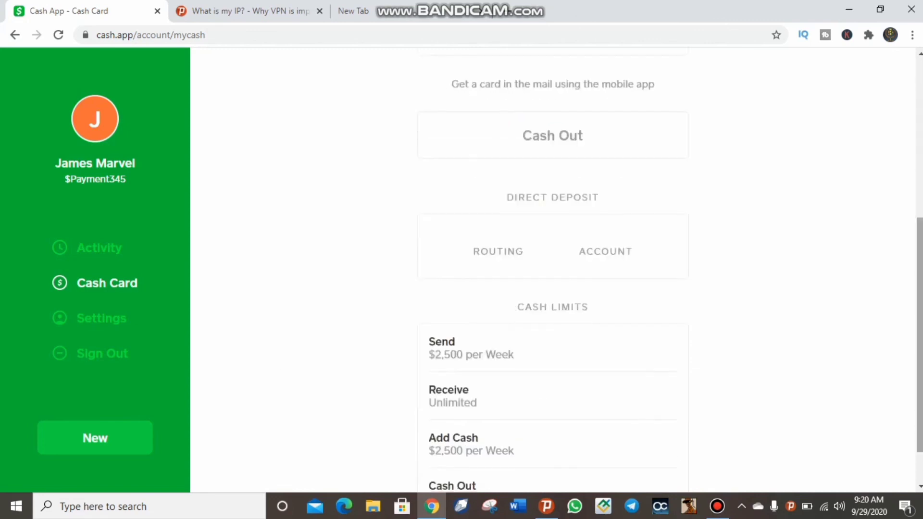
{"action": "scroll", "coordinate": [552, 269], "scroll_direction": "up", "scroll_amount": 6}
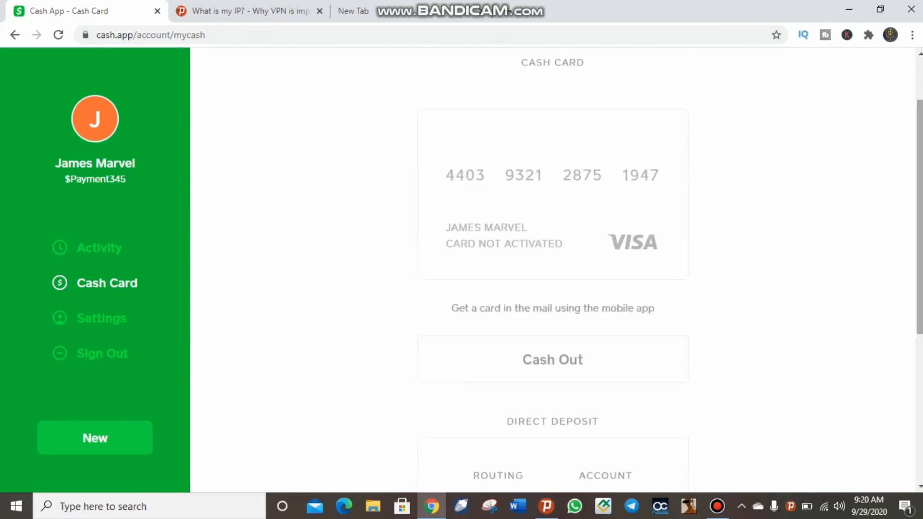